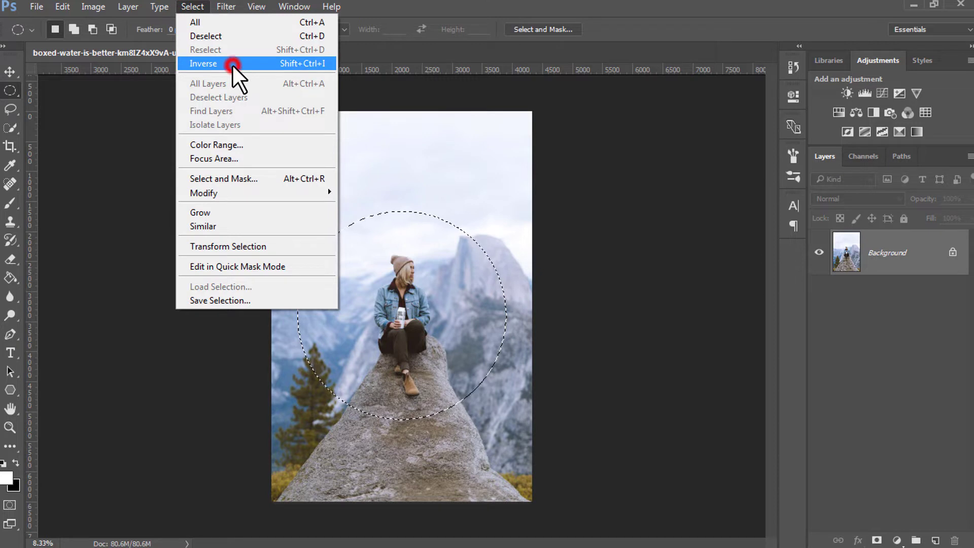
Invert the circular selection and add a Gradient fill layer over the surrounding area using the Violet, Orange preset.
left_click(233, 64)
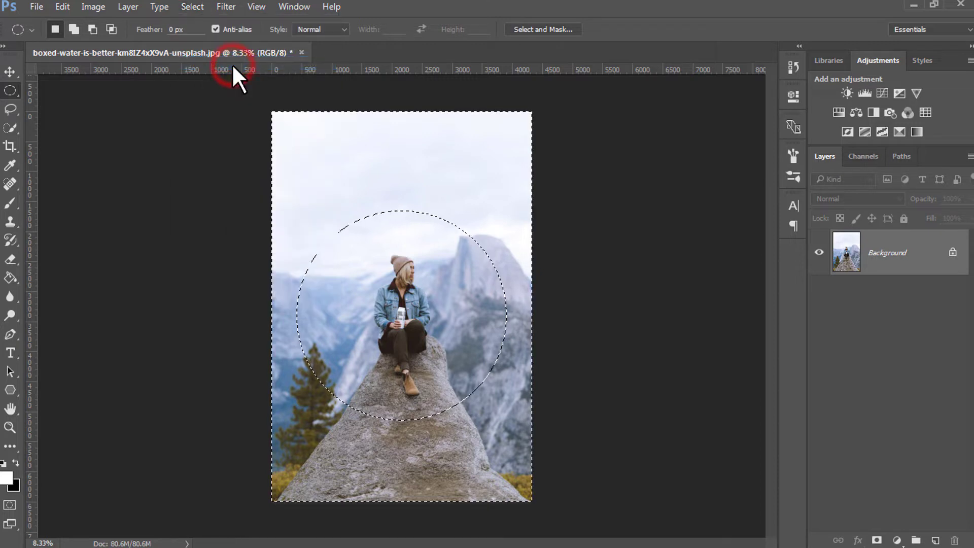
left_click(897, 540)
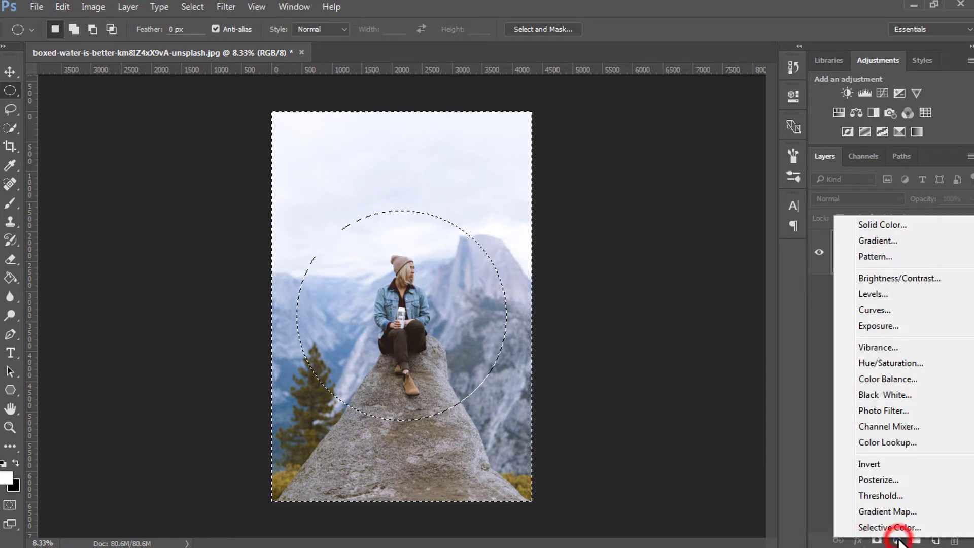
left_click(889, 242)
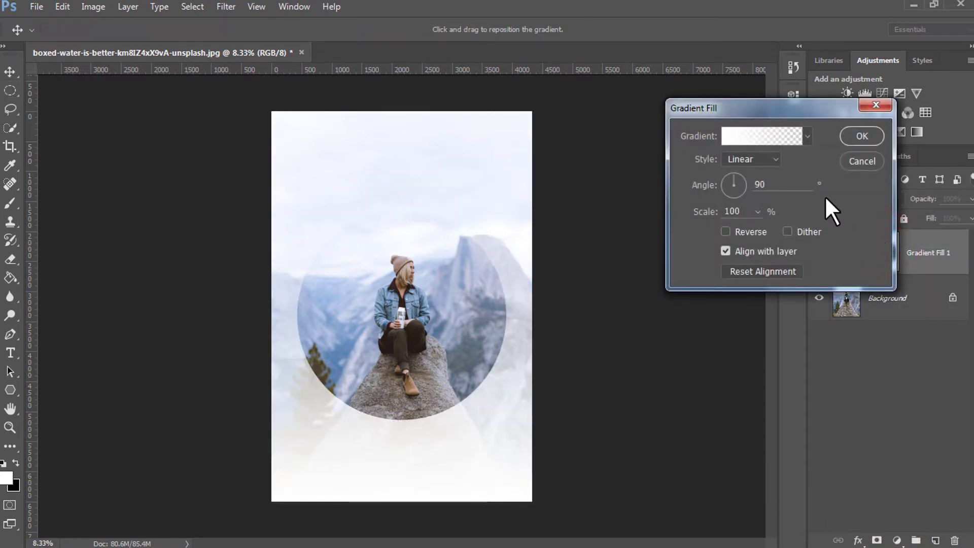
left_click(770, 136)
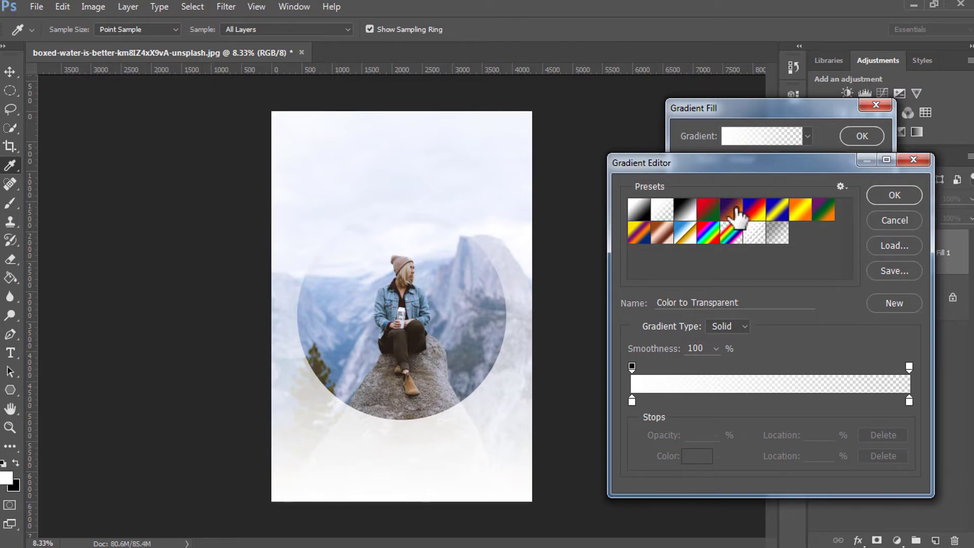
left_click(736, 209)
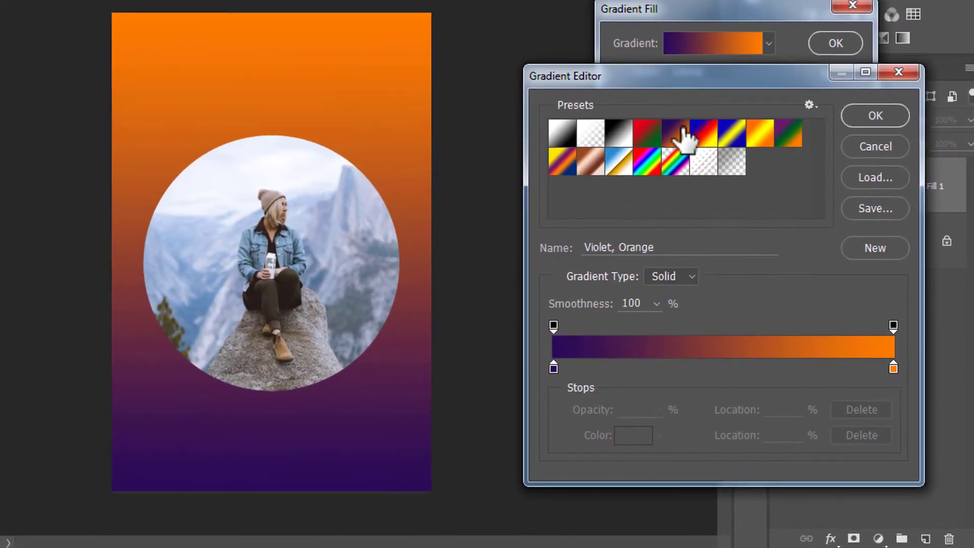
left_click(861, 116)
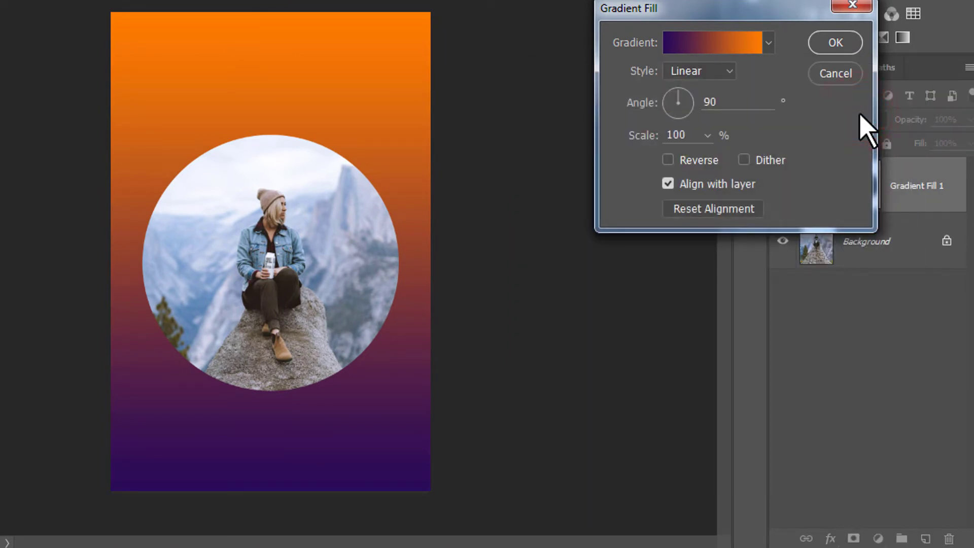
Set the gradient fill's scale to 170% and its angle to 45°, and apply the fill.
left_click(708, 135)
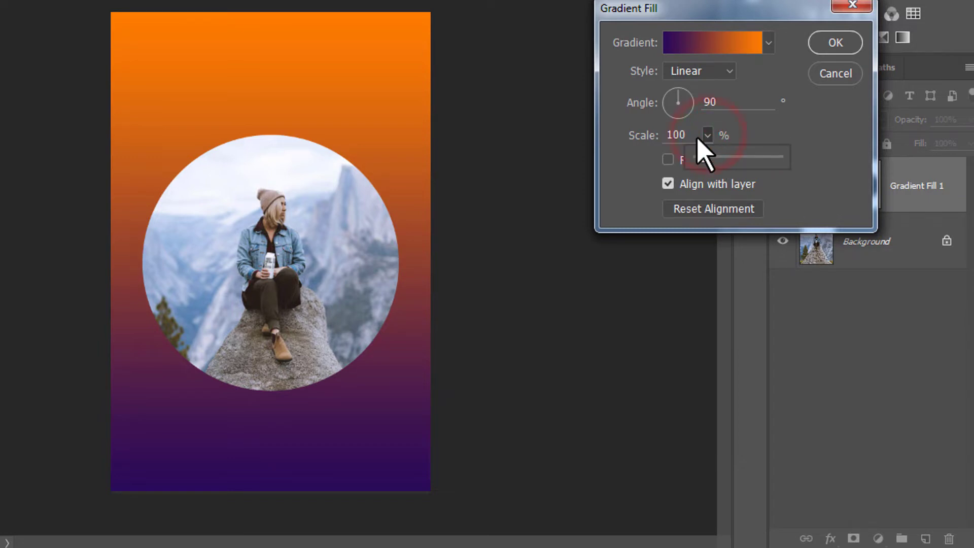
left_click(694, 136)
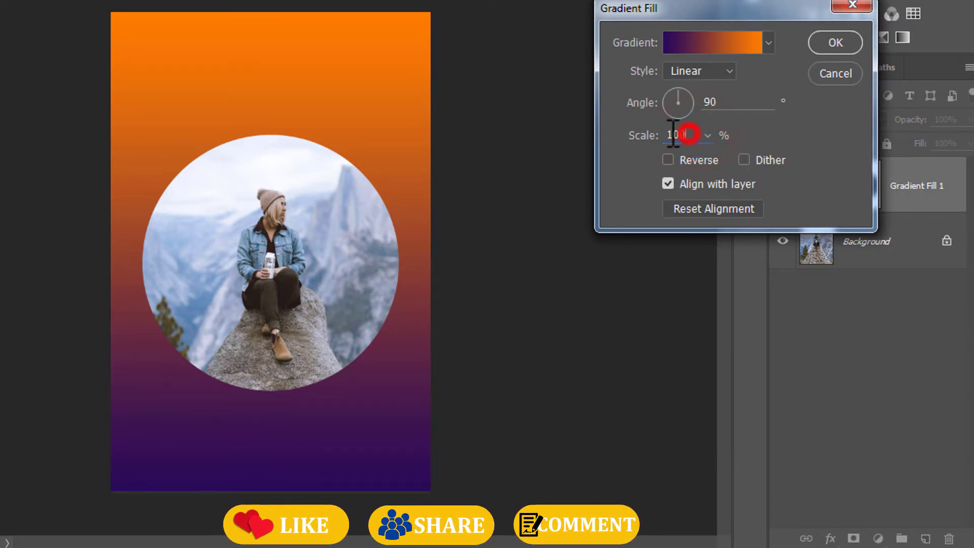
double_click(675, 135)
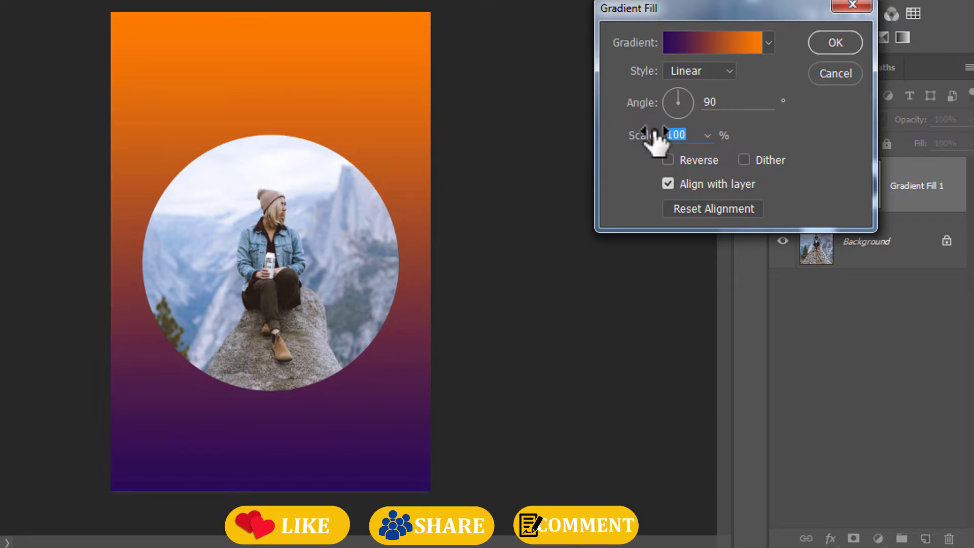
type("250")
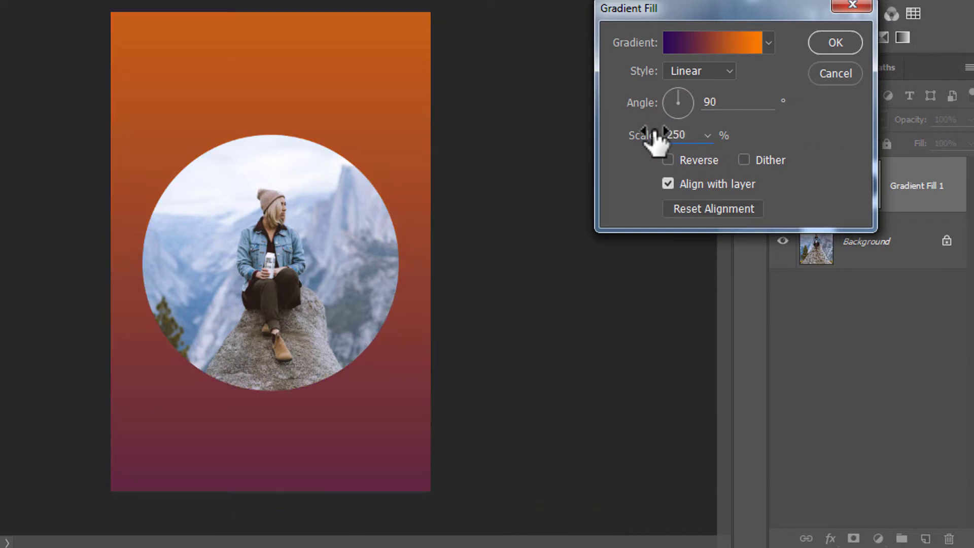
key("BackSpace")
key("BackSpace")
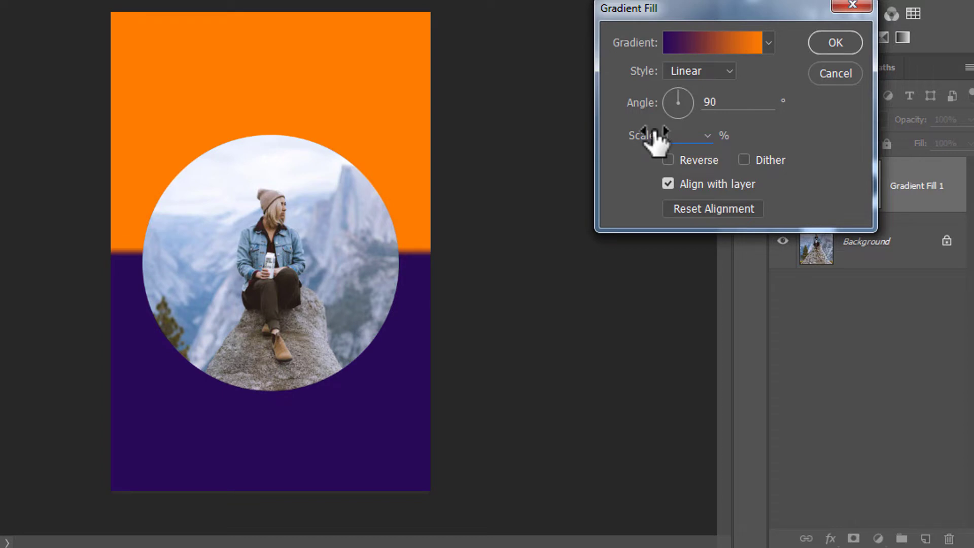
type("70")
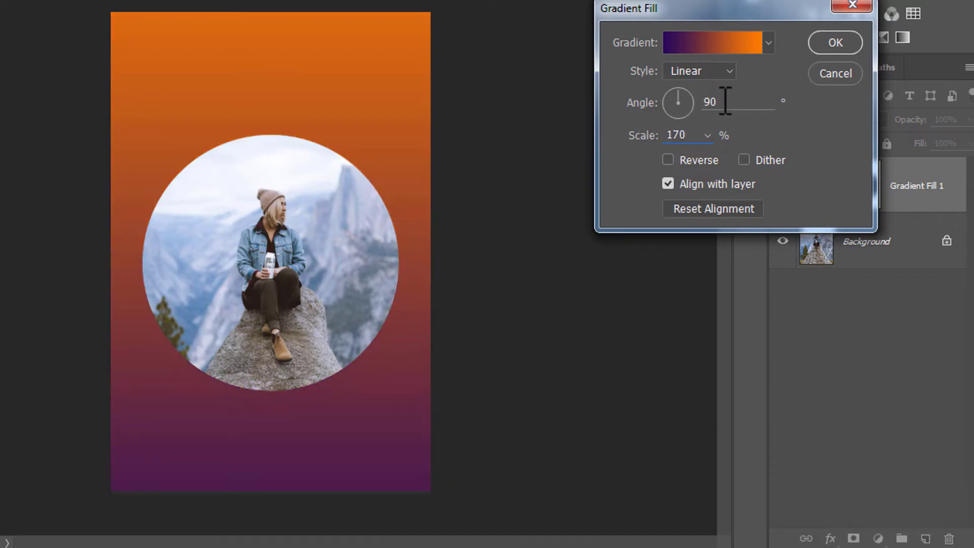
left_click_drag(722, 101, 700, 96)
type("45")
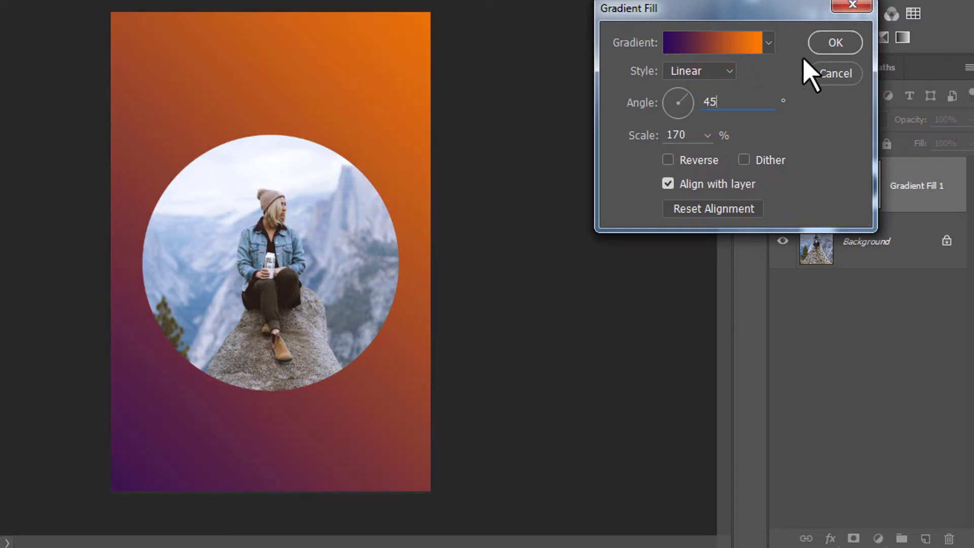
left_click(850, 47)
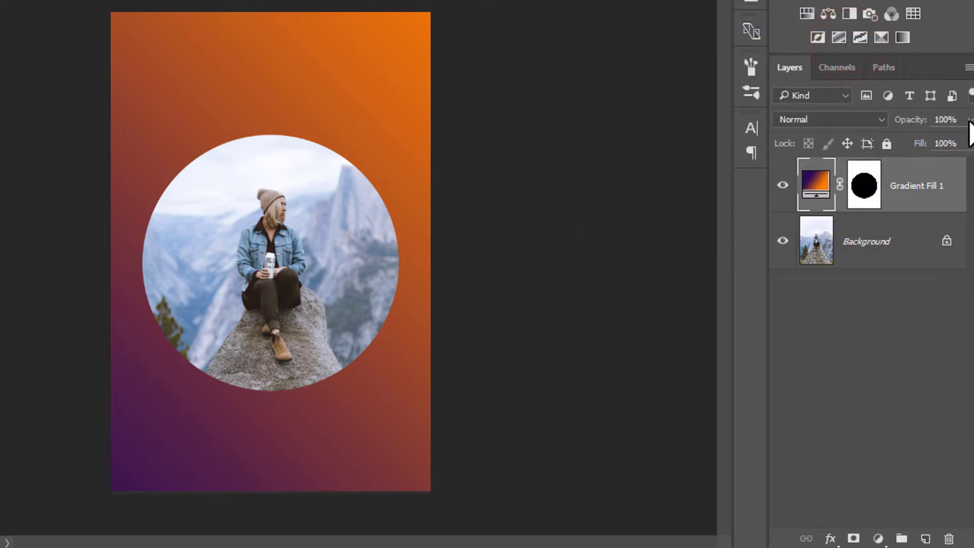
Try a lower opacity on the gradient fill layer and return it to 100%.
left_click(970, 120)
mouse_move(966, 138)
left_mouse_down()
mouse_move(939, 140)
mouse_move(967, 139)
left_mouse_up()
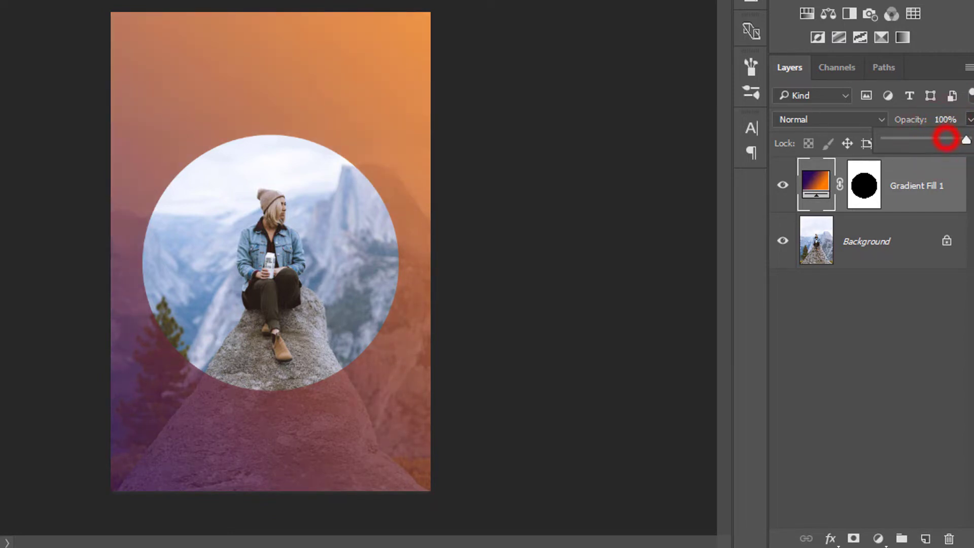
left_click(922, 187)
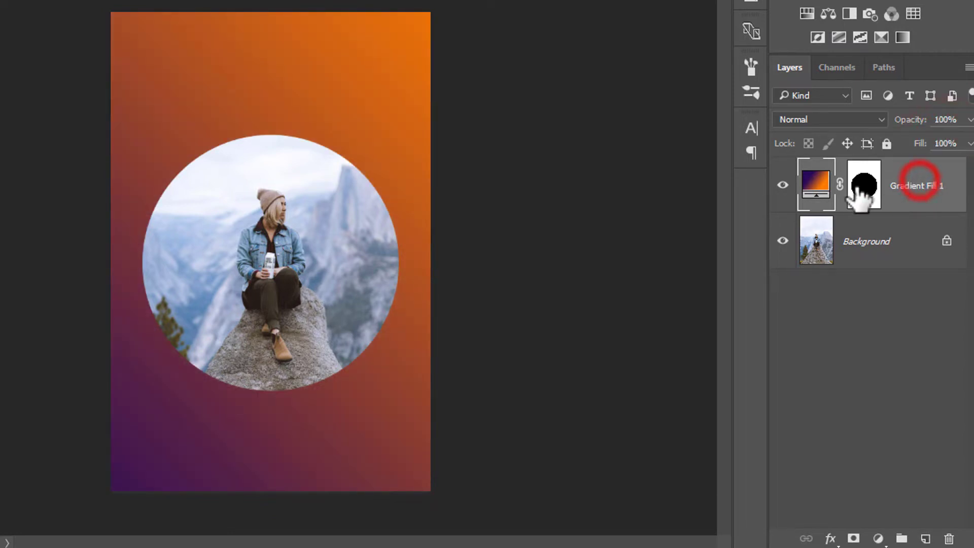
Compare the photo with and without the gradient fill layer, leave that layer hidden and select the Background layer.
left_click(783, 186)
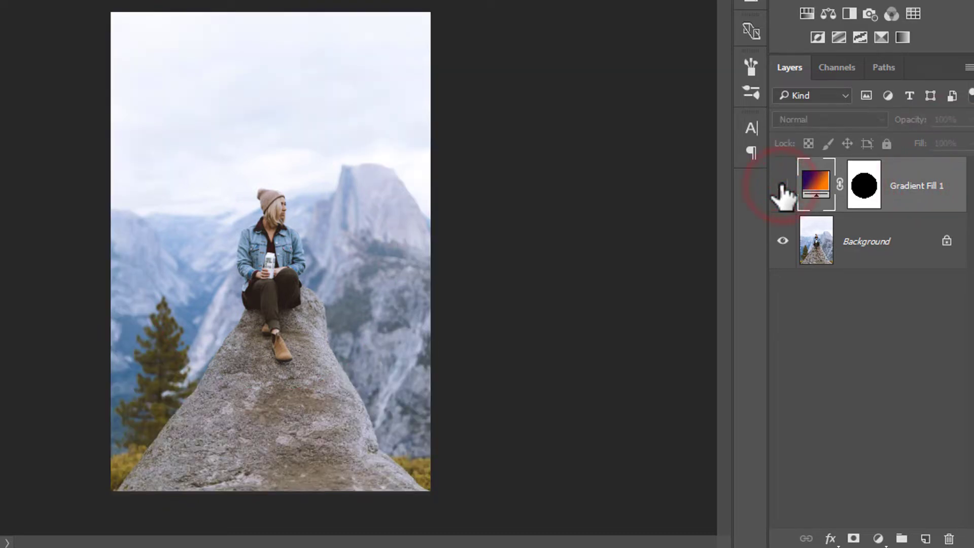
left_click(781, 186)
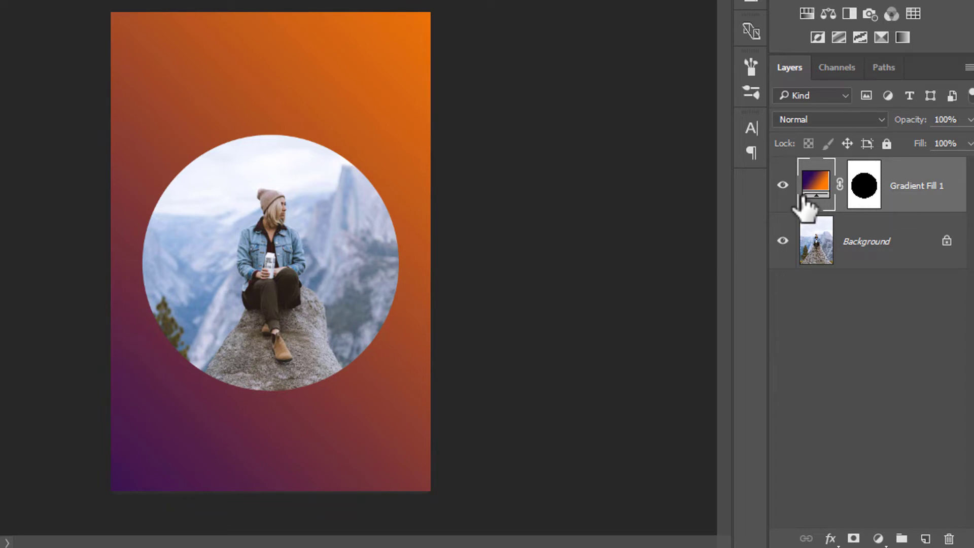
left_click(783, 186)
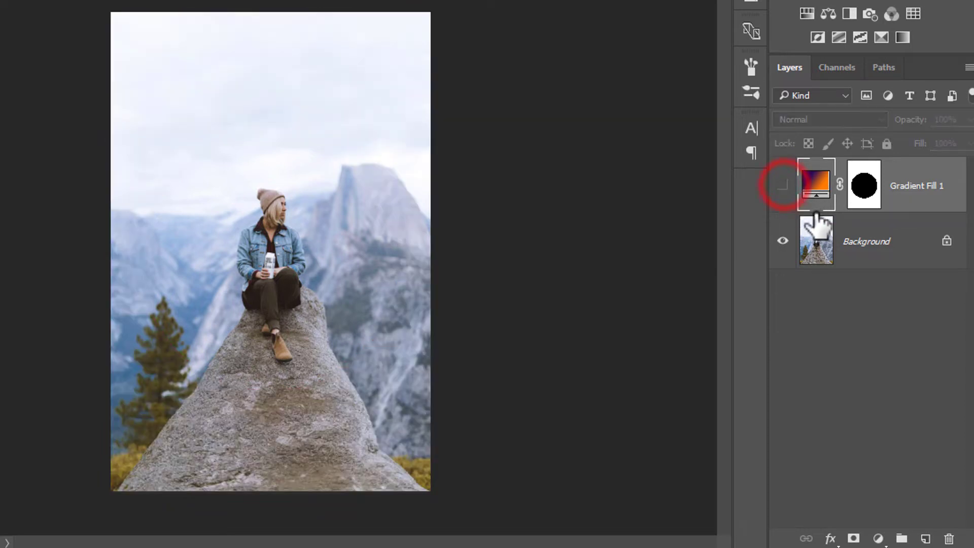
left_click(847, 239)
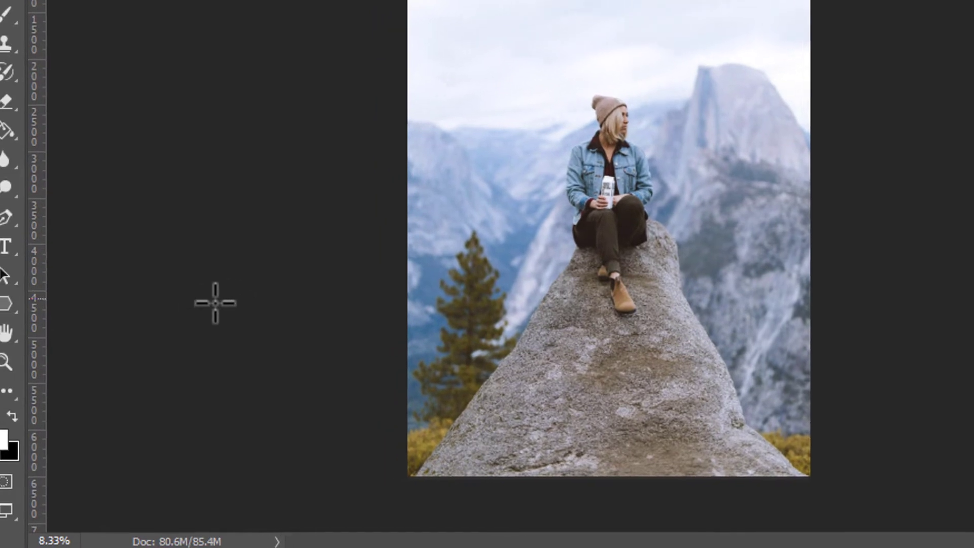
Draw a six-sided path around the seated woman with the Polygon Tool in Path mode.
left_click(6, 304)
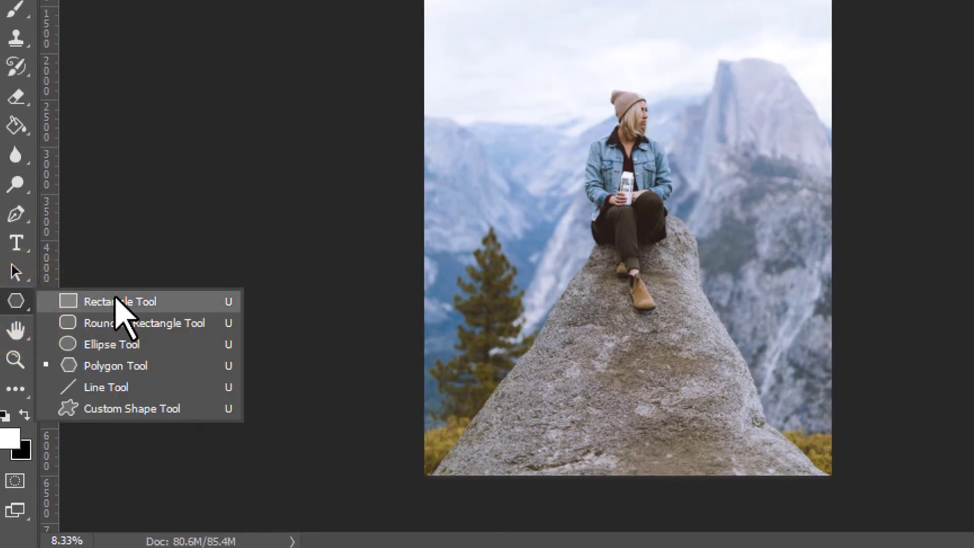
left_click(150, 366)
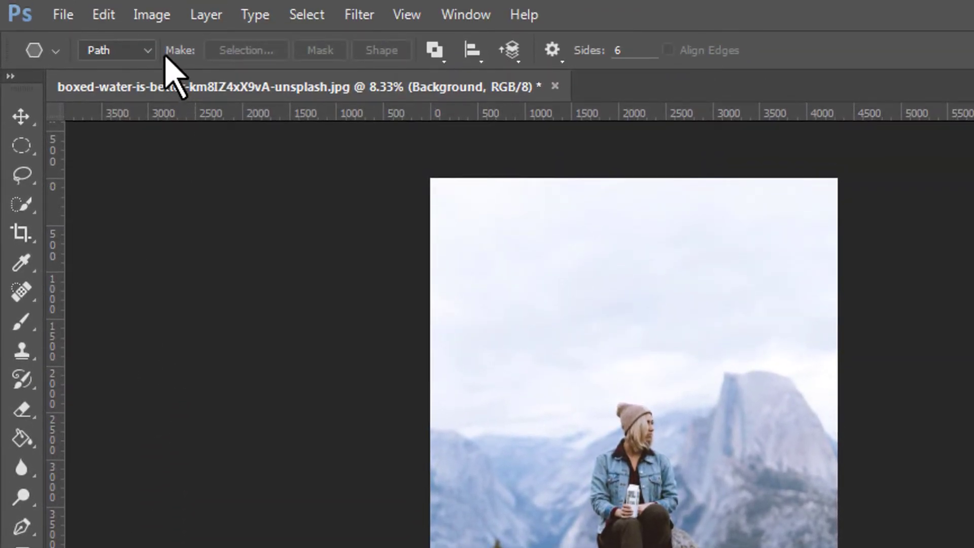
left_click(144, 50)
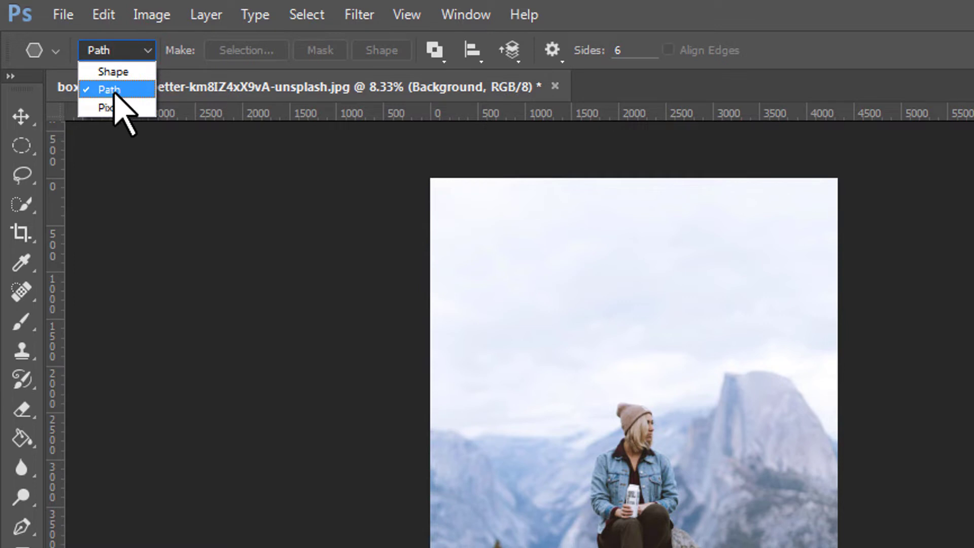
left_click(109, 90)
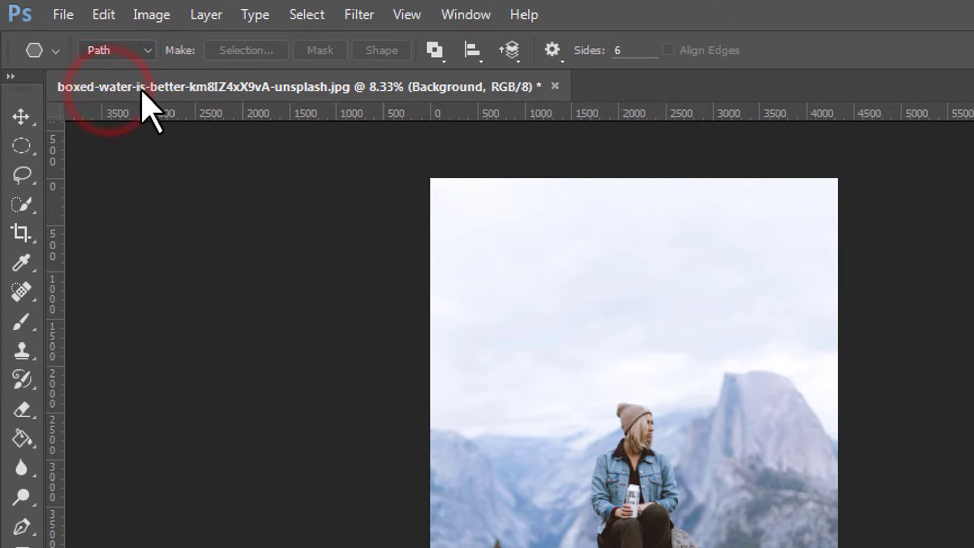
left_click(622, 49)
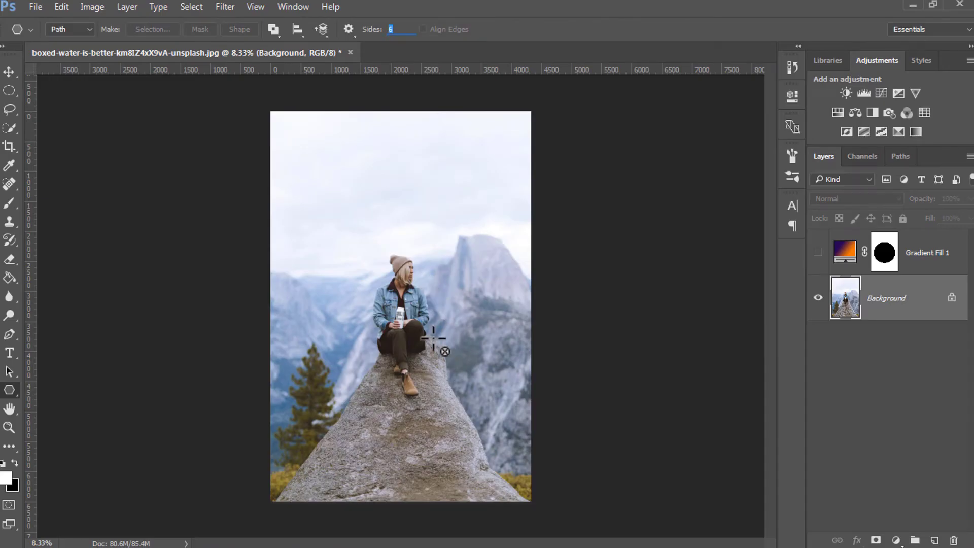
left_click_drag(411, 322, 507, 377)
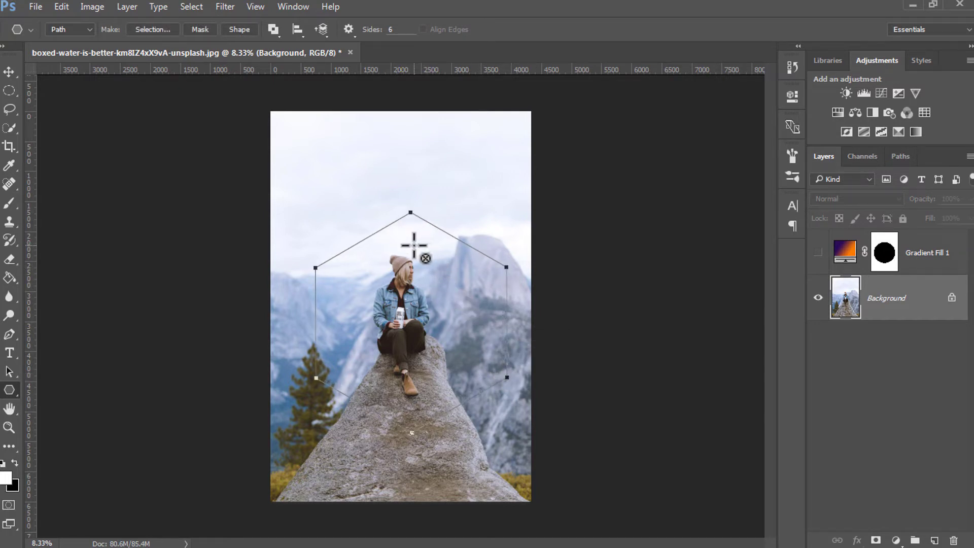
Convert the hexagonal work path into a new anti-aliased selection with a 0.5-pixel feather radius, and return to the layer list.
left_click(897, 157)
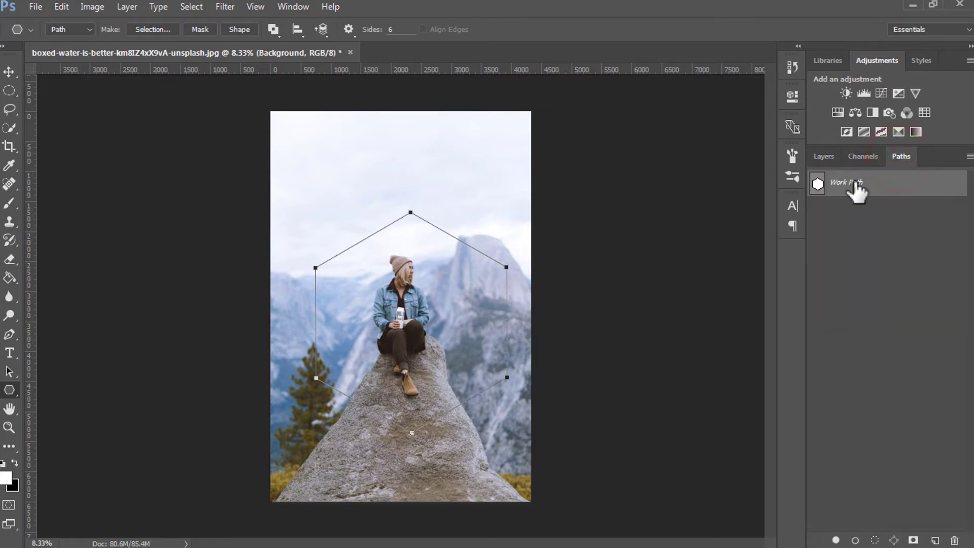
right_click(872, 184)
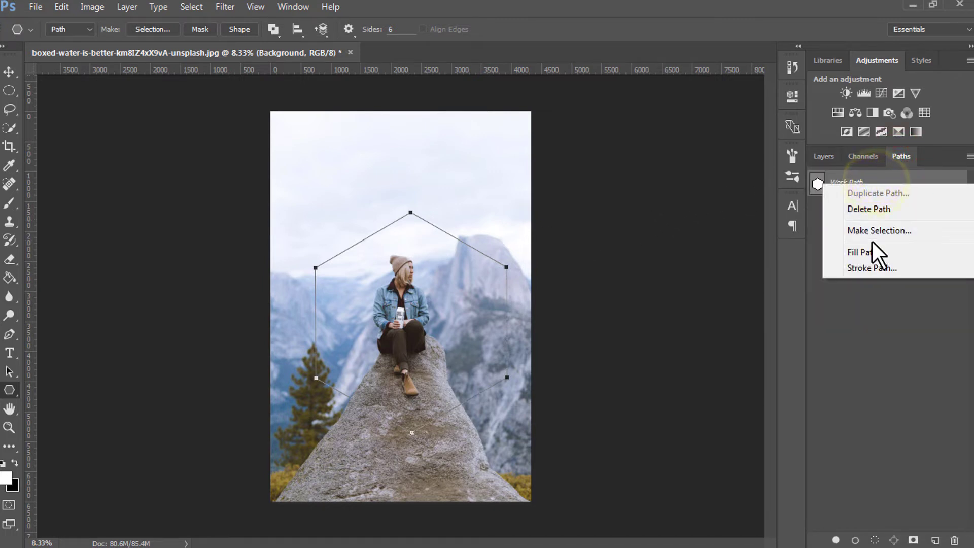
left_click(901, 230)
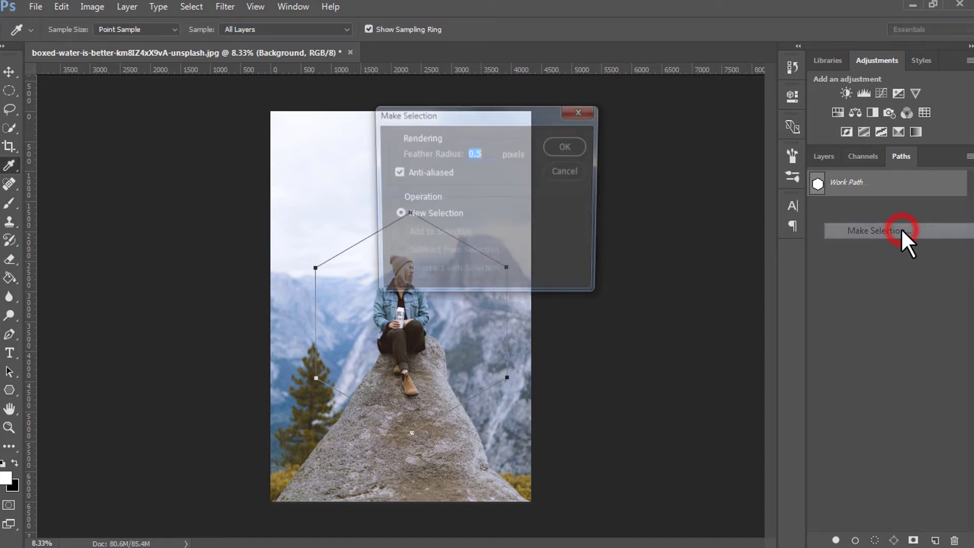
left_click(579, 146)
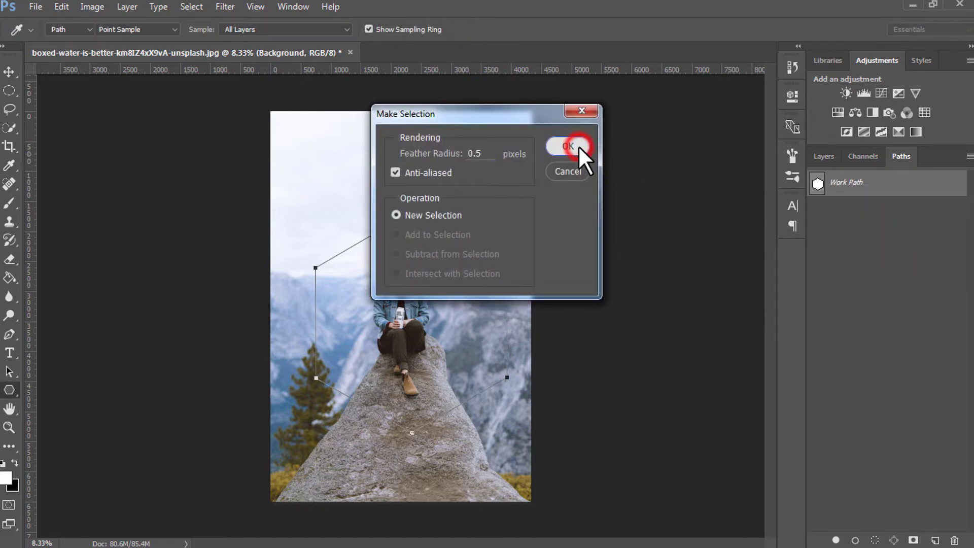
left_click(824, 156)
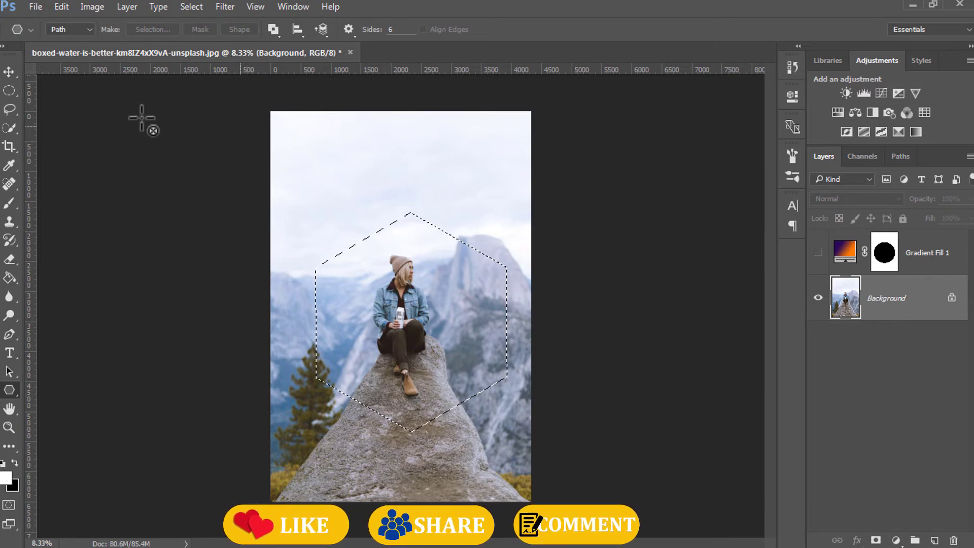
Move the hexagonal selection slightly upward around the woman and invert it.
left_click(9, 90)
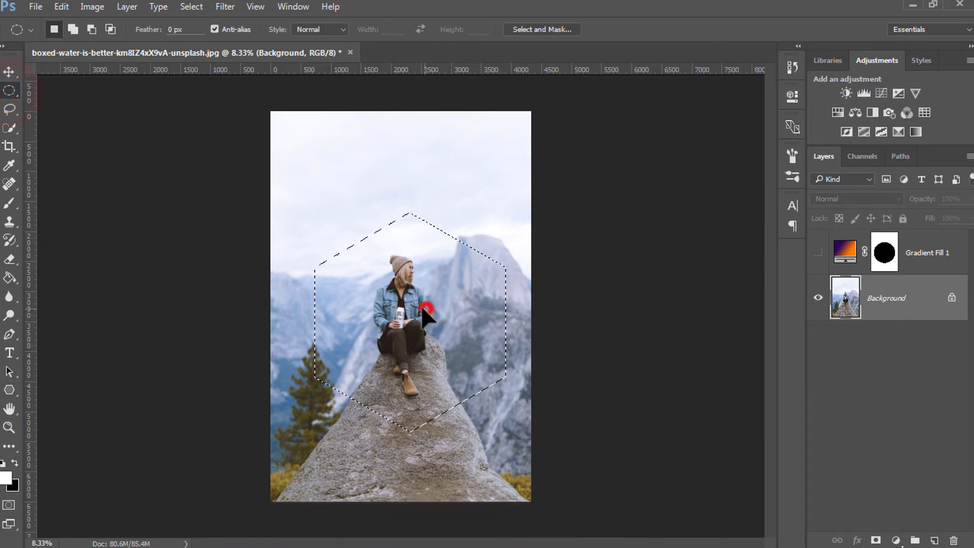
left_click_drag(434, 317, 425, 301)
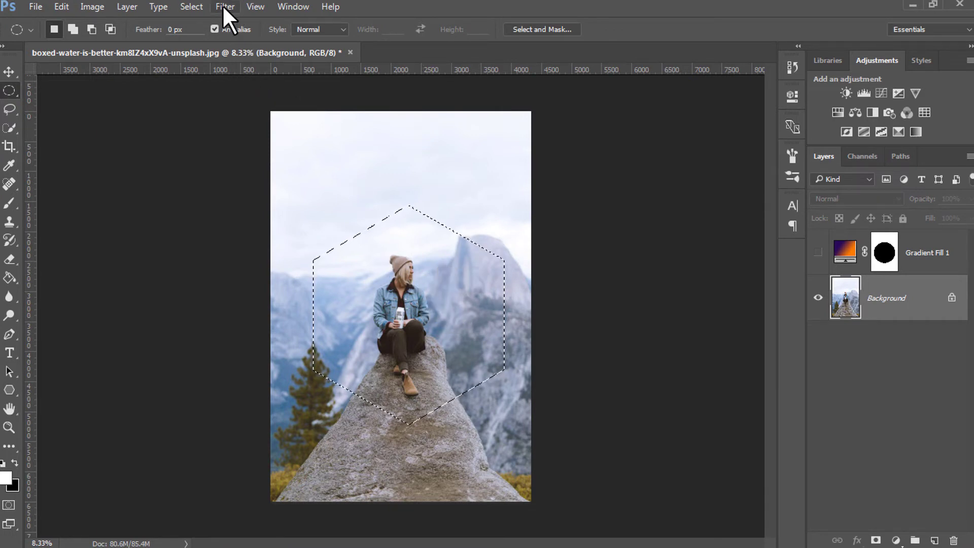
left_click(202, 6)
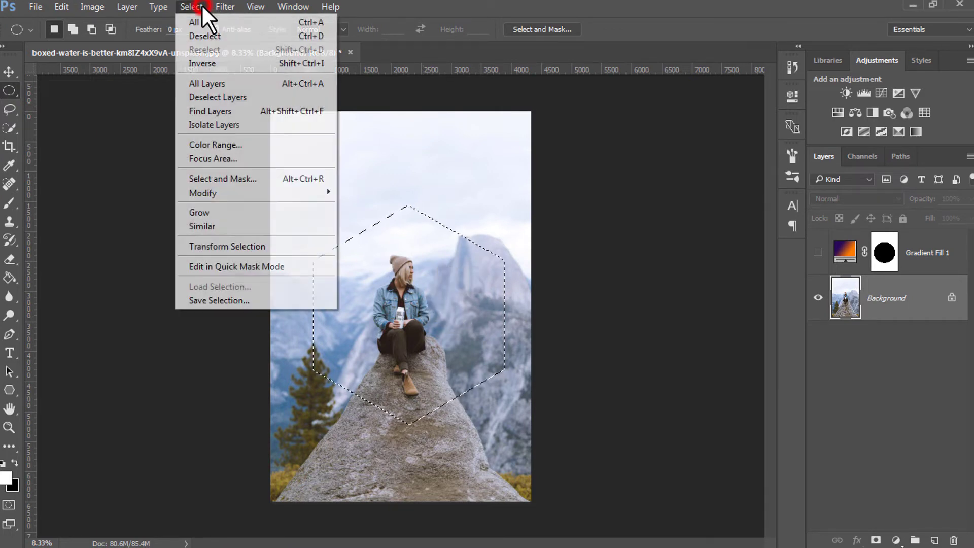
left_click(212, 62)
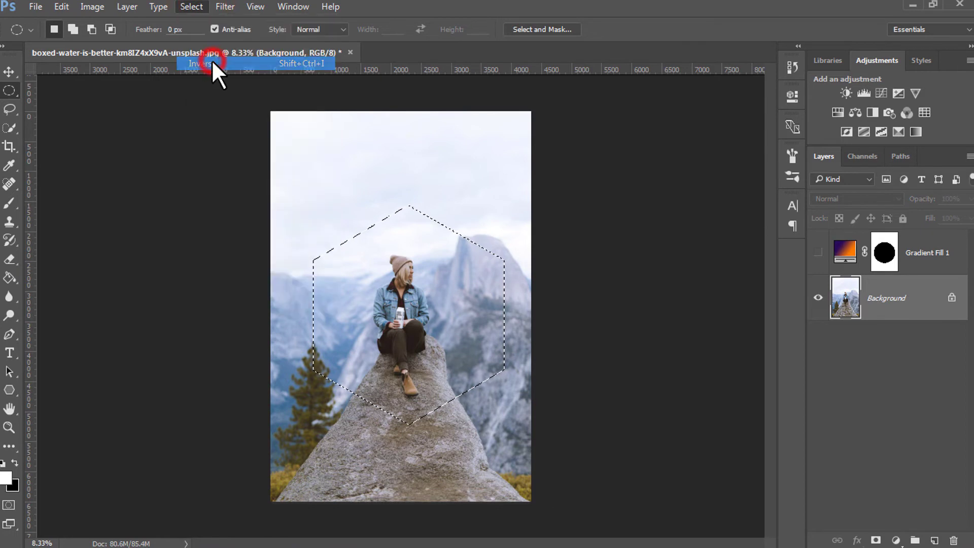
Add a gradient fill layer around the hexagonal cut-out using the Transparent Rainbow preset.
left_click(896, 541)
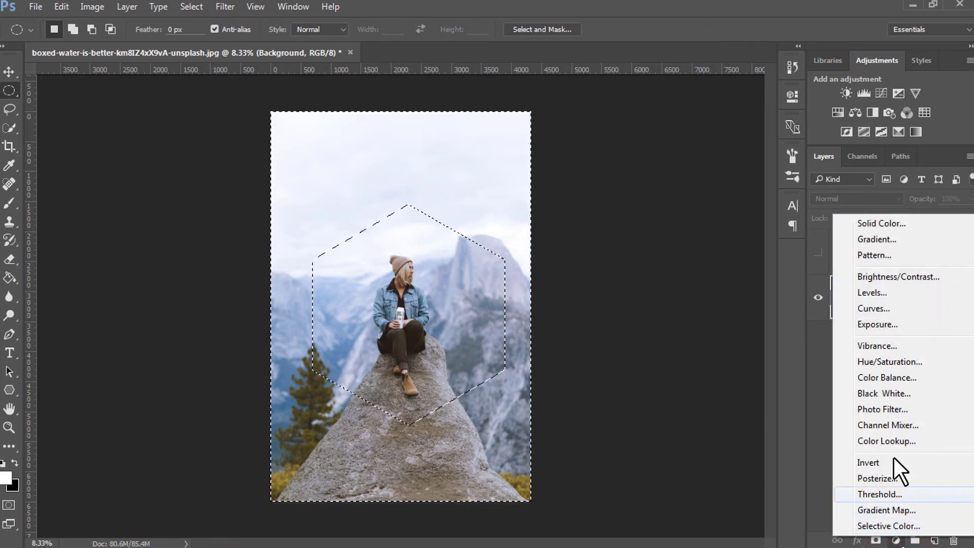
left_click(891, 242)
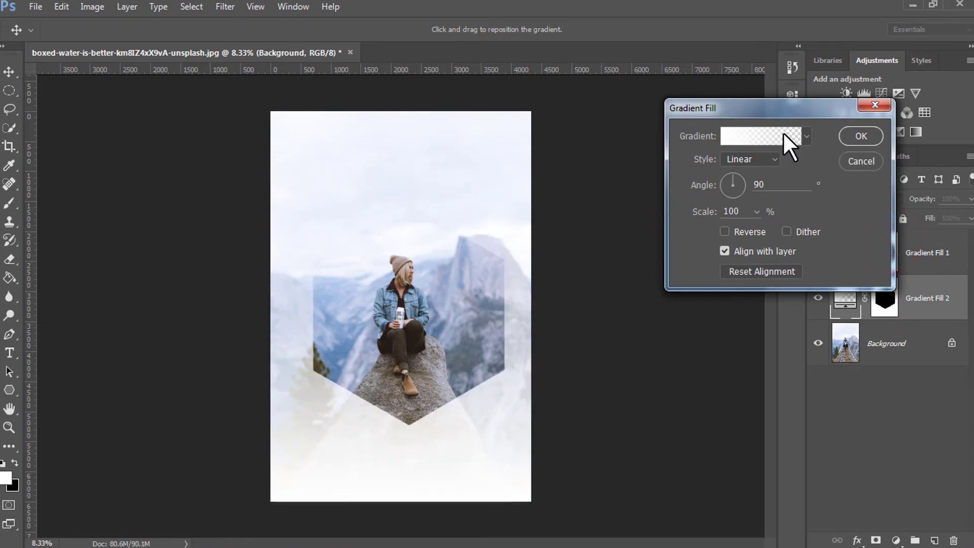
left_click(786, 135)
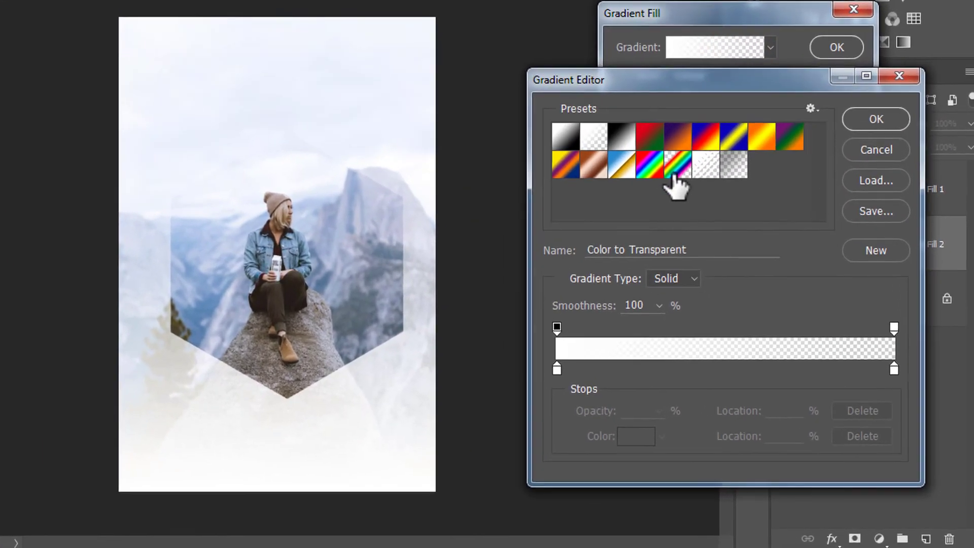
left_click(669, 159)
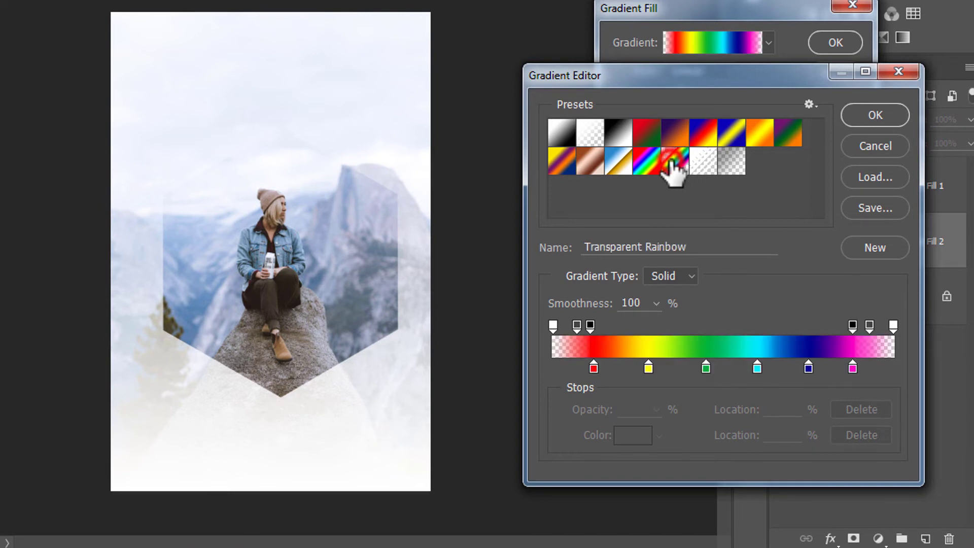
left_click(871, 110)
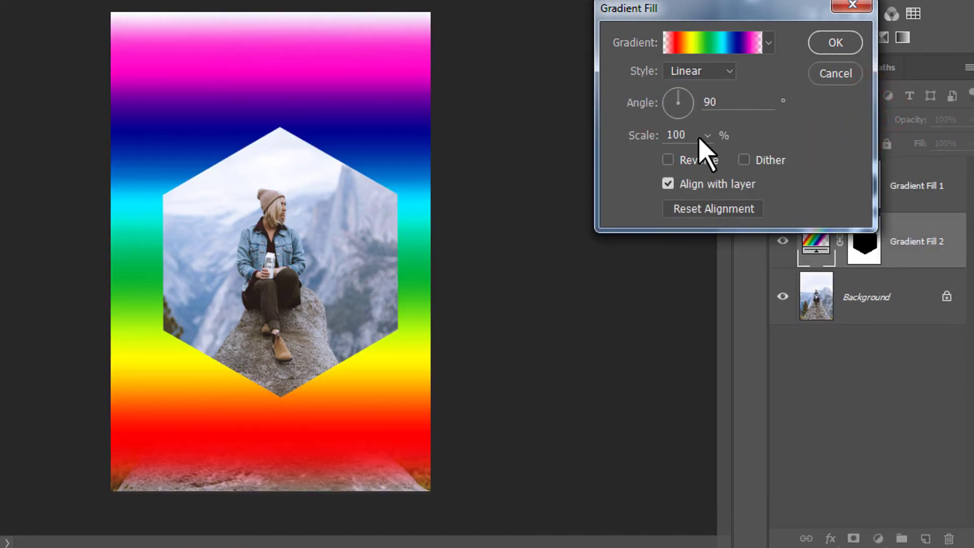
Set the gradient's scale to 300%, try a 45° angle, and apply the fill with the angle at 90°.
left_click_drag(669, 135, 659, 137)
type("300")
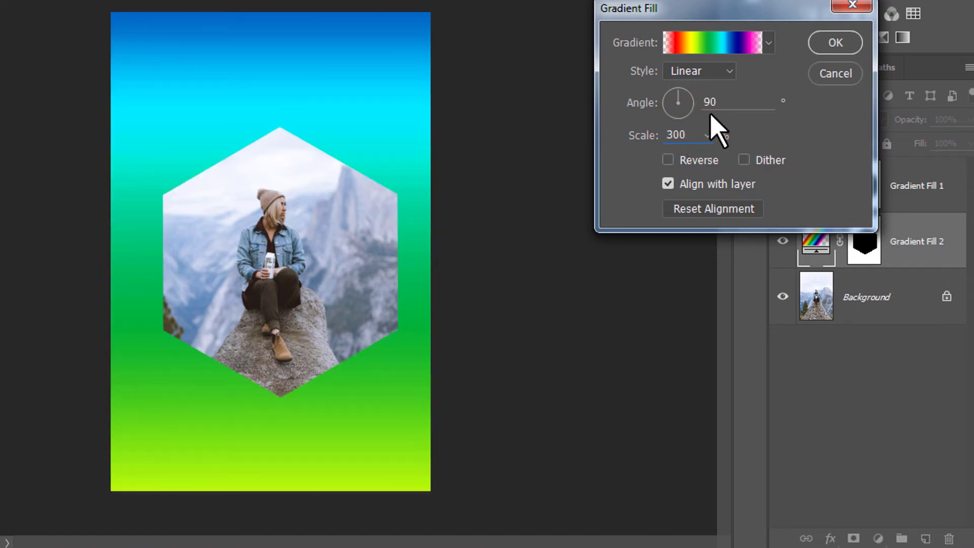
left_click_drag(714, 99, 675, 96)
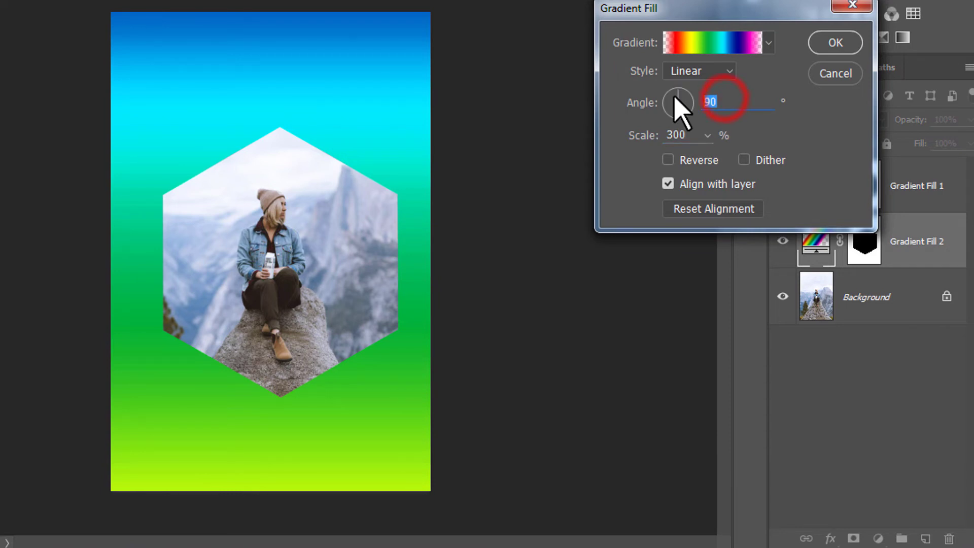
type("45")
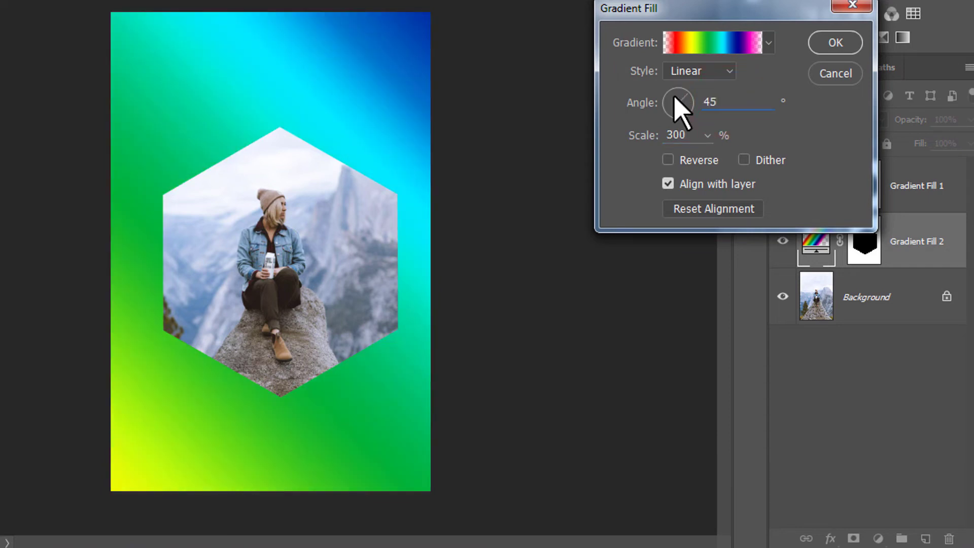
left_click_drag(725, 102, 652, 99)
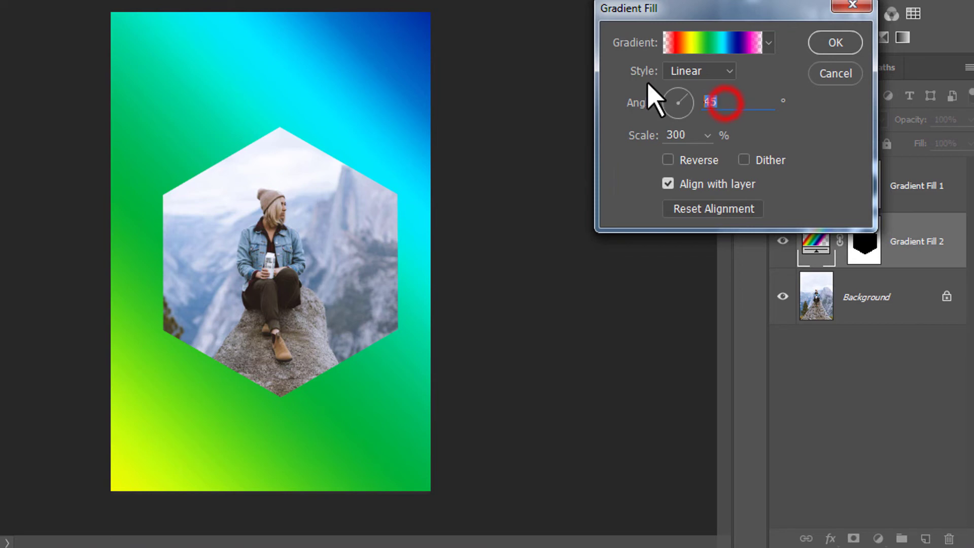
type("90")
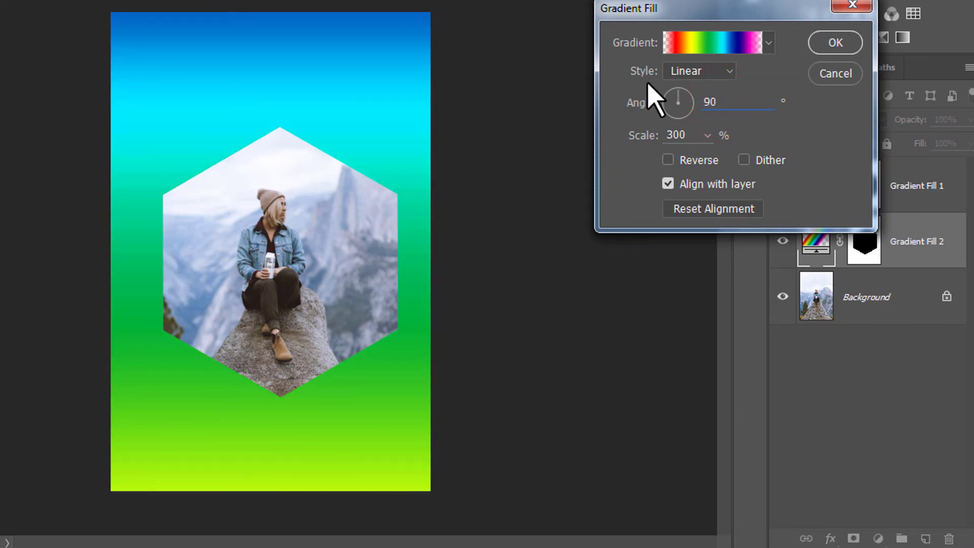
left_click(835, 43)
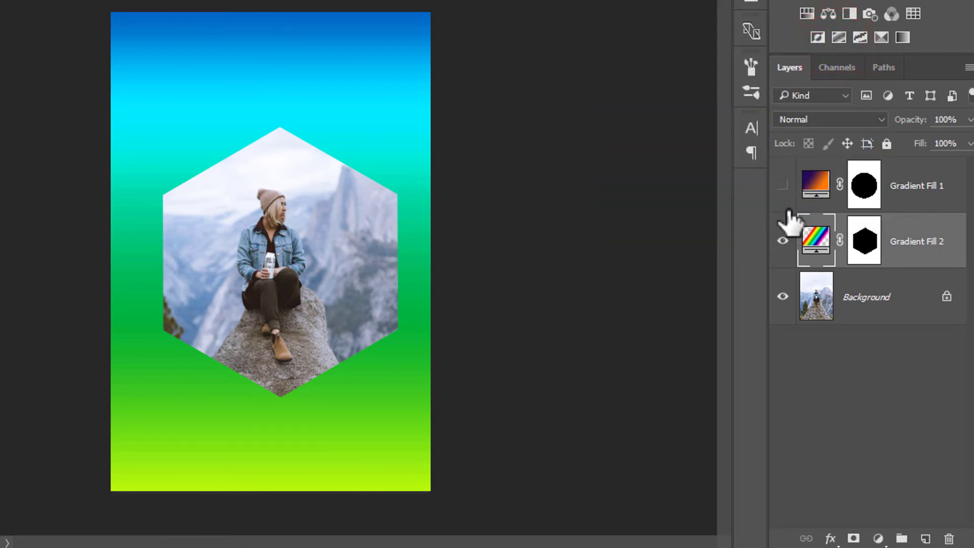
Compare the photo with and without the hexagonal rainbow gradient layer, leaving the layer shown.
left_click(782, 241)
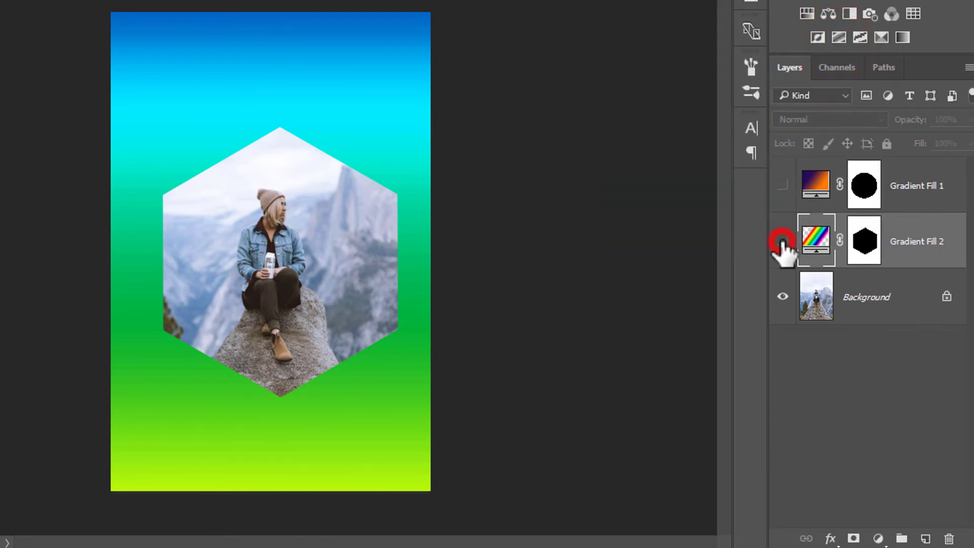
left_click(782, 242)
left_click(782, 242)
left_click(782, 241)
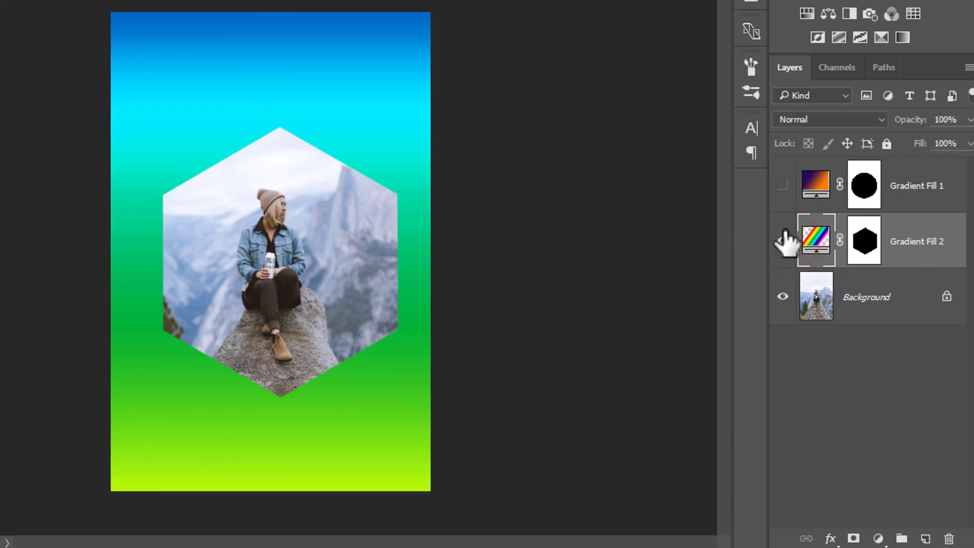
Compare the circular and hexagonal gradient frames by toggling their layers, leaving only the hexagonal frame shown over the photo.
left_click(783, 187)
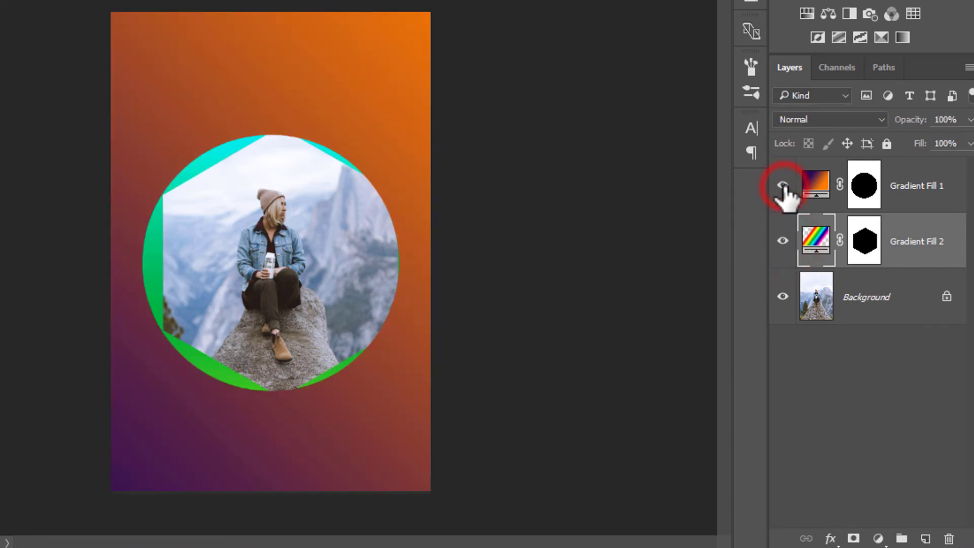
left_click(782, 242)
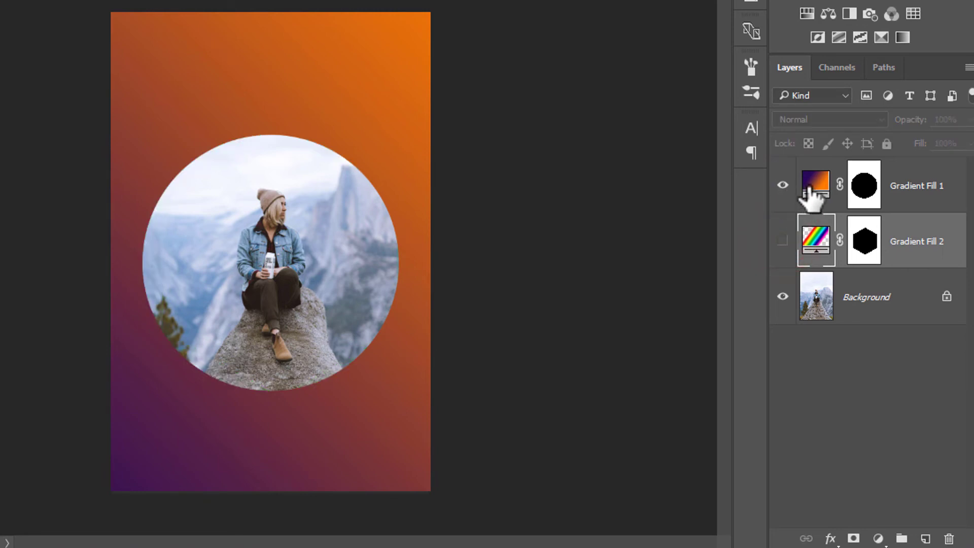
left_click(783, 187)
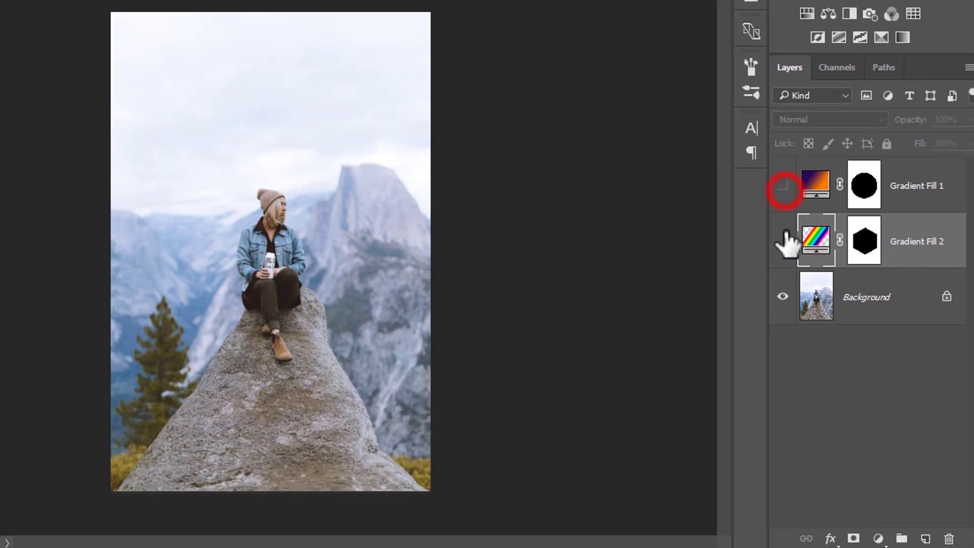
left_click(783, 239)
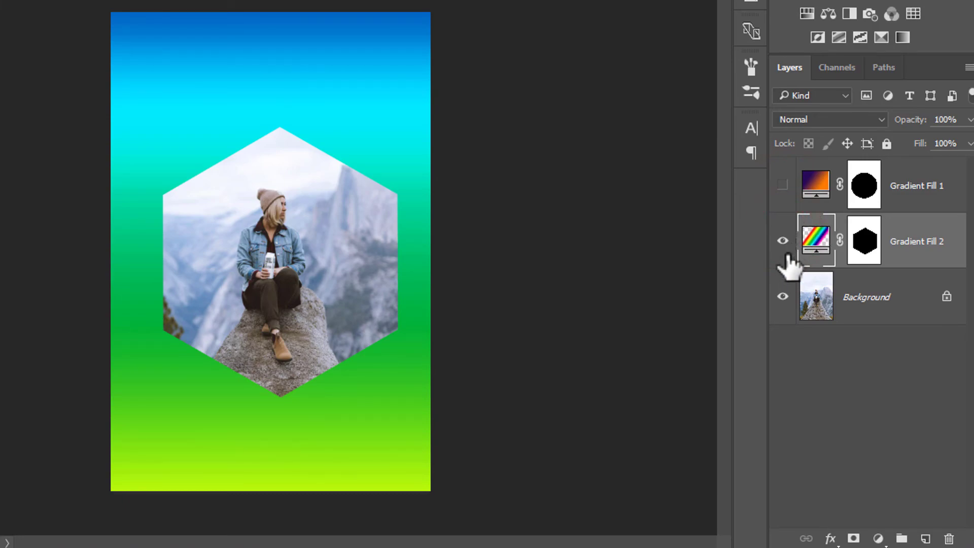